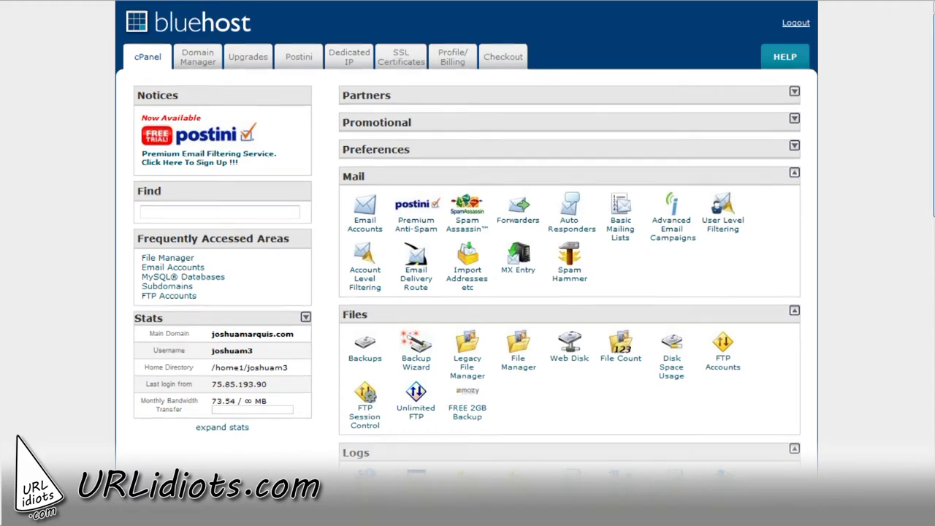
- Open the SimpleScripts one-click script installer from cPanel
{"action": "scroll", "coordinate": [467, 234], "scroll_direction": "down", "scroll_amount": 1}
{"action": "scroll", "coordinate": [468, 234], "scroll_direction": "up", "scroll_amount": 1}
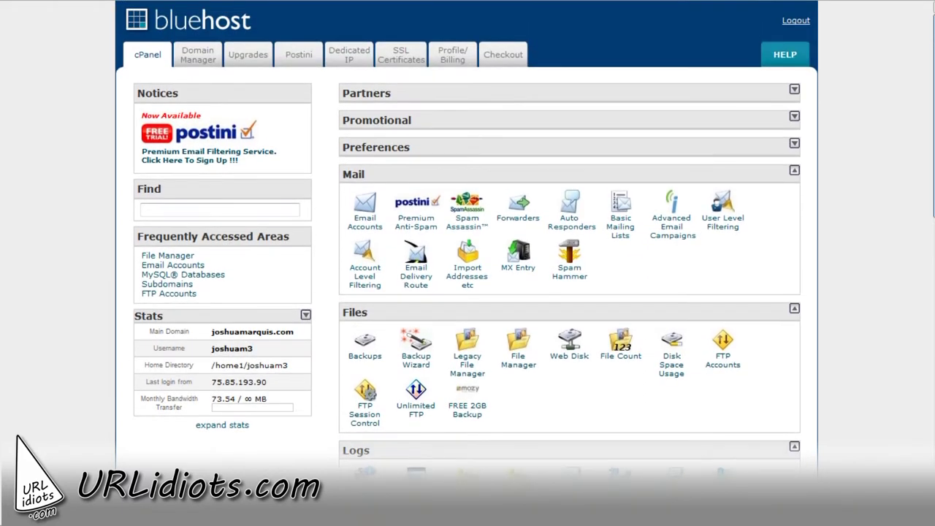
{"action": "scroll", "coordinate": [468, 234], "scroll_direction": "down", "scroll_amount": 3}
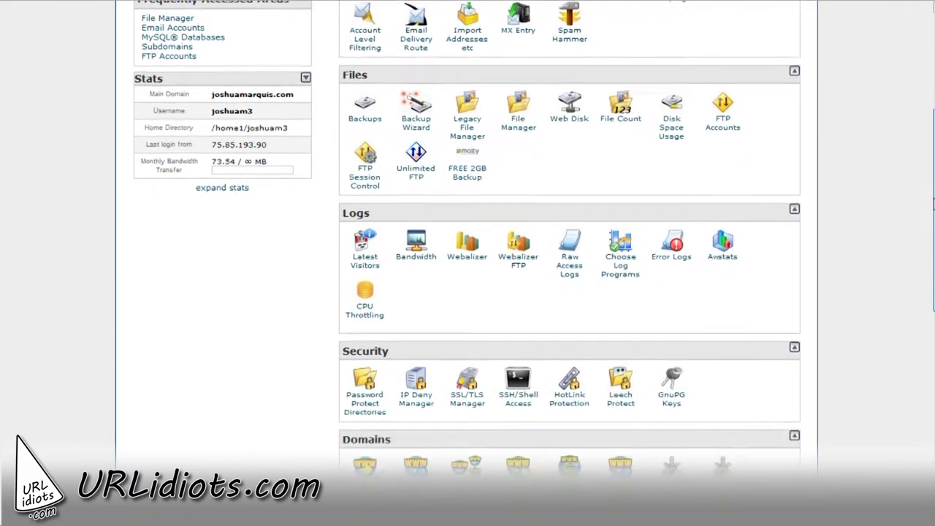
{"action": "scroll", "coordinate": [931, 219], "scroll_direction": "down", "scroll_amount": 5}
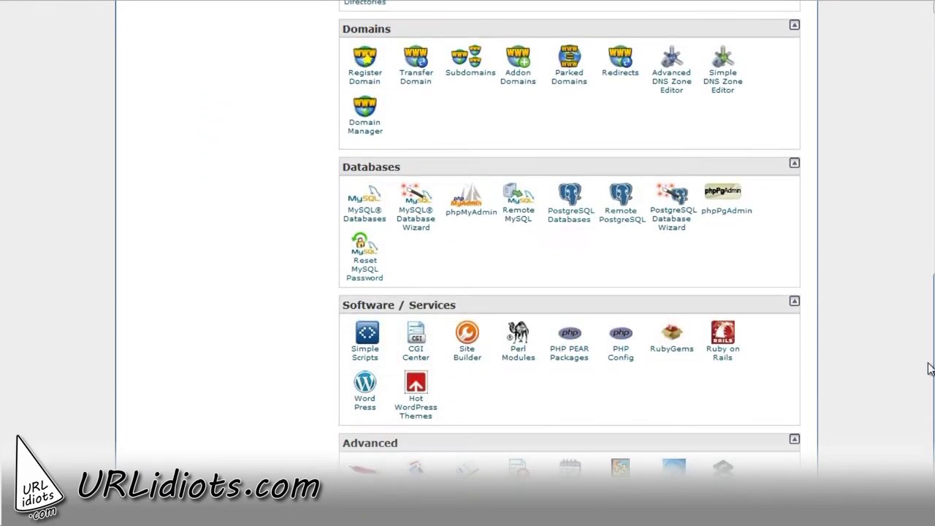
{"action": "left_click", "coordinate": [366, 353]}
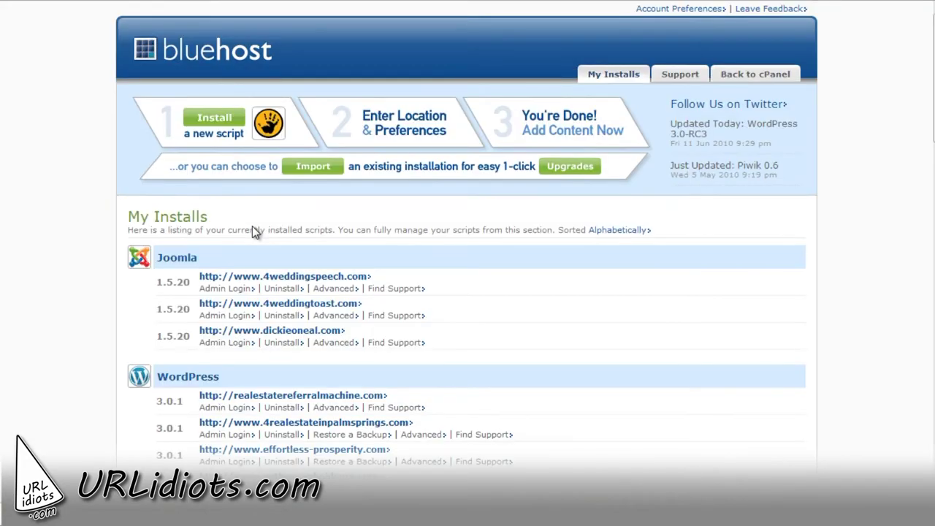
- Find Joomla under Content Management in the Script List and open its install page
{"action": "scroll", "coordinate": [267, 213], "scroll_direction": "down", "scroll_amount": 6}
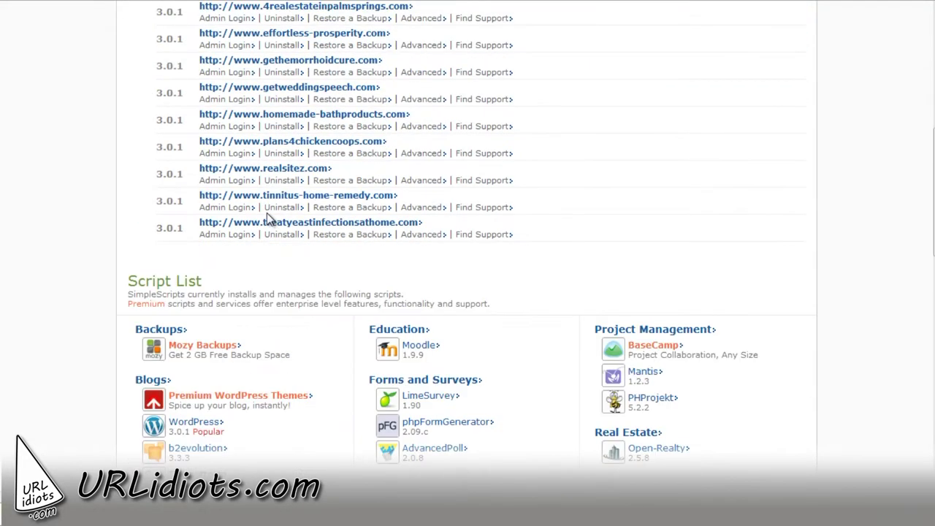
{"action": "scroll", "coordinate": [267, 212], "scroll_direction": "down", "scroll_amount": 3}
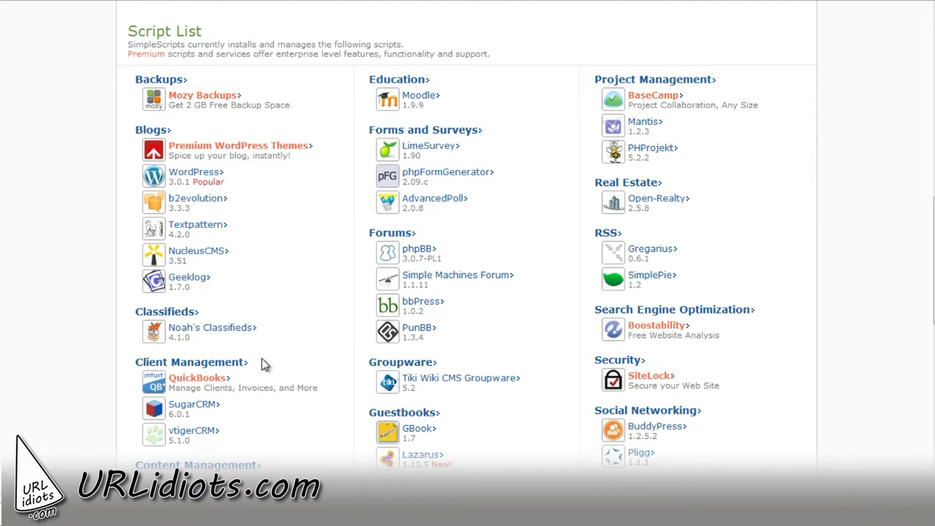
{"action": "scroll", "coordinate": [262, 358], "scroll_direction": "down", "scroll_amount": 1}
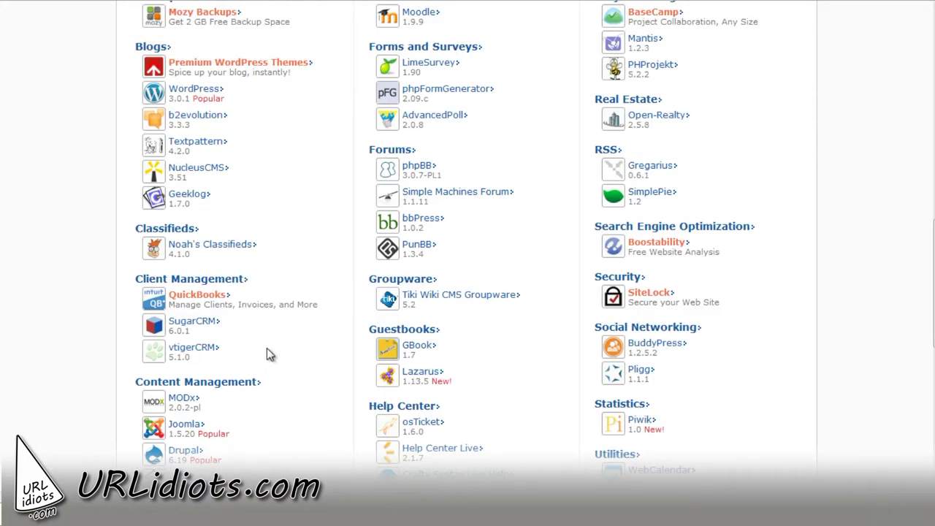
{"action": "scroll", "coordinate": [266, 355], "scroll_direction": "down", "scroll_amount": 1}
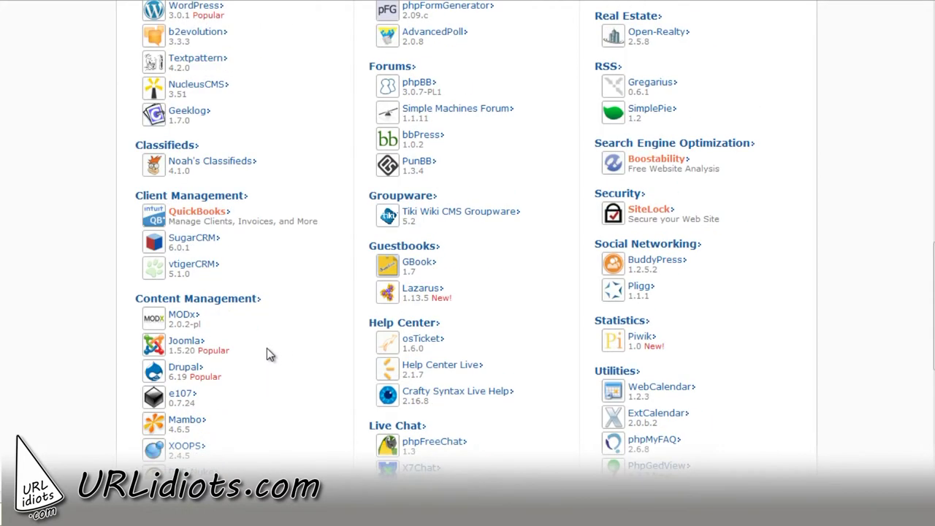
{"action": "left_click", "coordinate": [178, 348]}
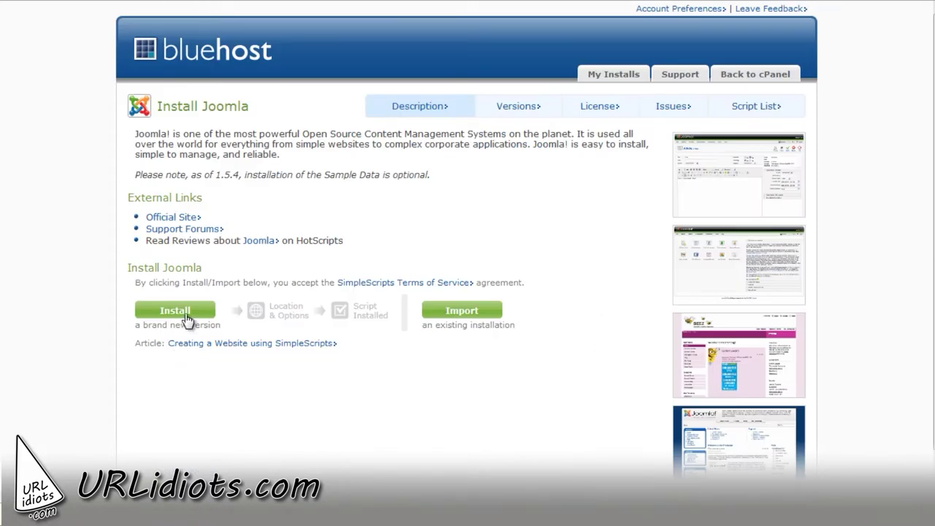
- Start a brand new Joomla 1.5.20 installation from the Install Joomla page
{"action": "left_click", "coordinate": [186, 314]}
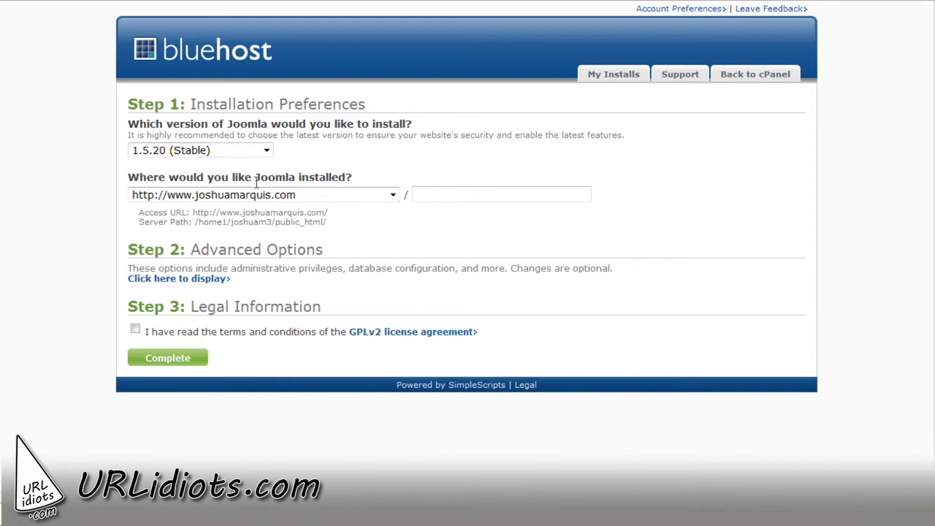
{"action": "left_click", "coordinate": [387, 195]}
{"action": "scroll", "coordinate": [362, 361], "scroll_direction": "down", "scroll_amount": 4}
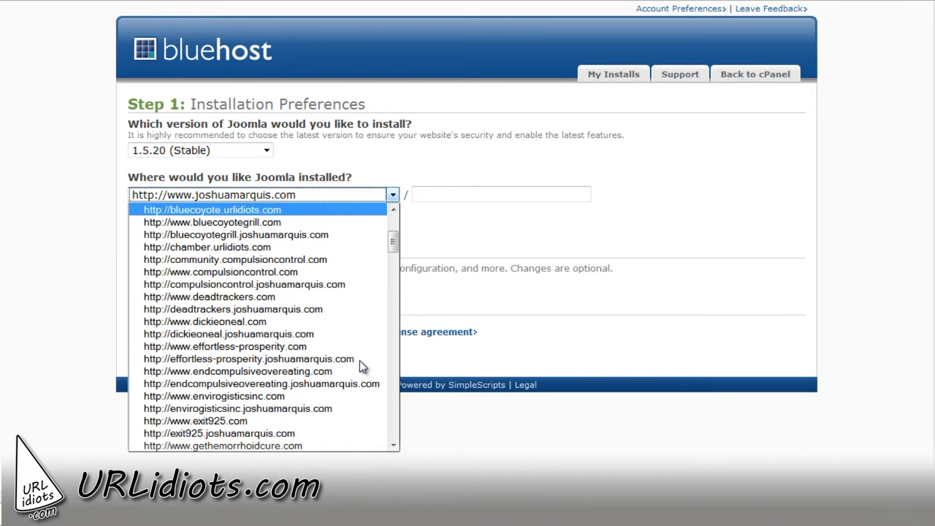
{"action": "scroll", "coordinate": [360, 360], "scroll_direction": "down", "scroll_amount": 19}
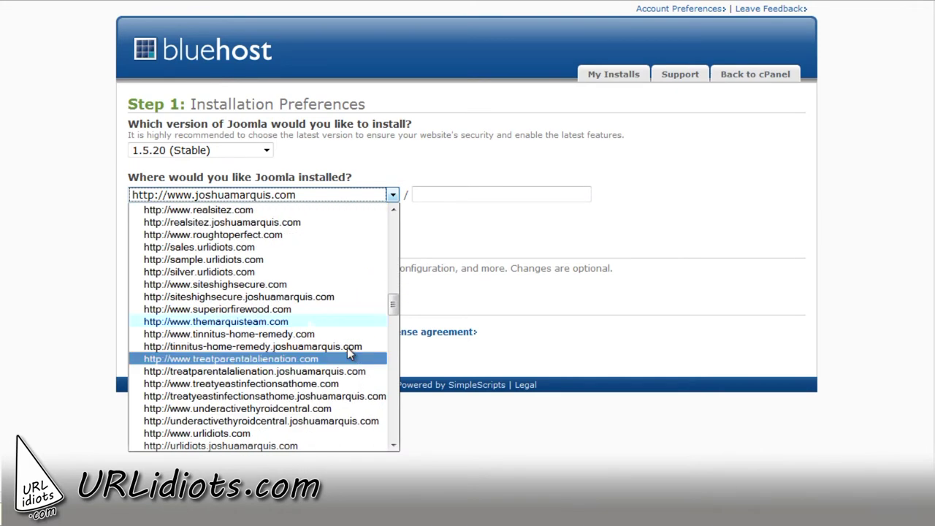
{"action": "scroll", "coordinate": [242, 248], "scroll_direction": "up", "scroll_amount": 1}
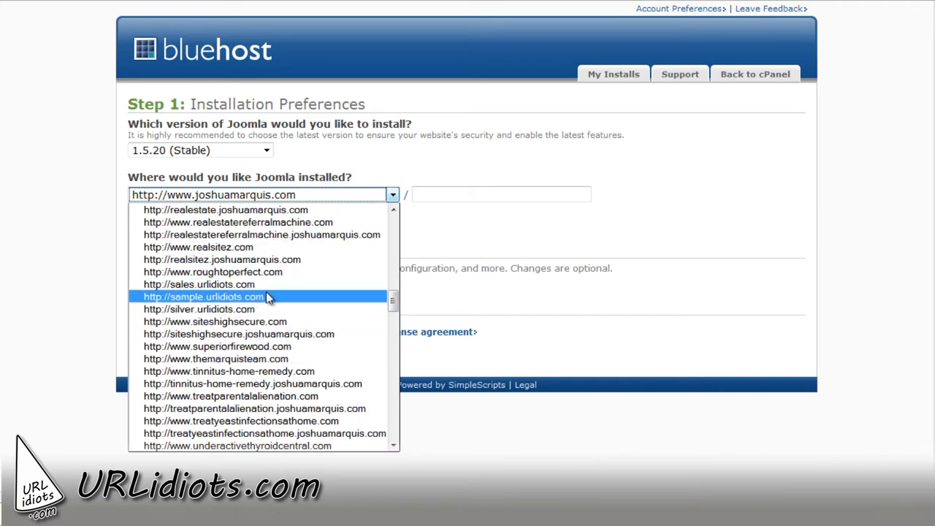
{"action": "scroll", "coordinate": [276, 296], "scroll_direction": "down", "scroll_amount": 2}
{"action": "left_click", "coordinate": [248, 397]}
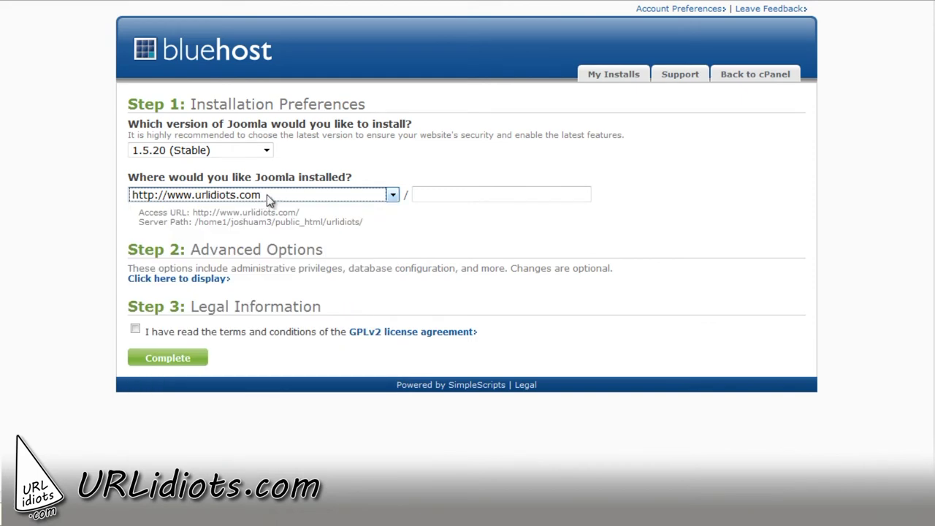
{"action": "left_click", "coordinate": [392, 195]}
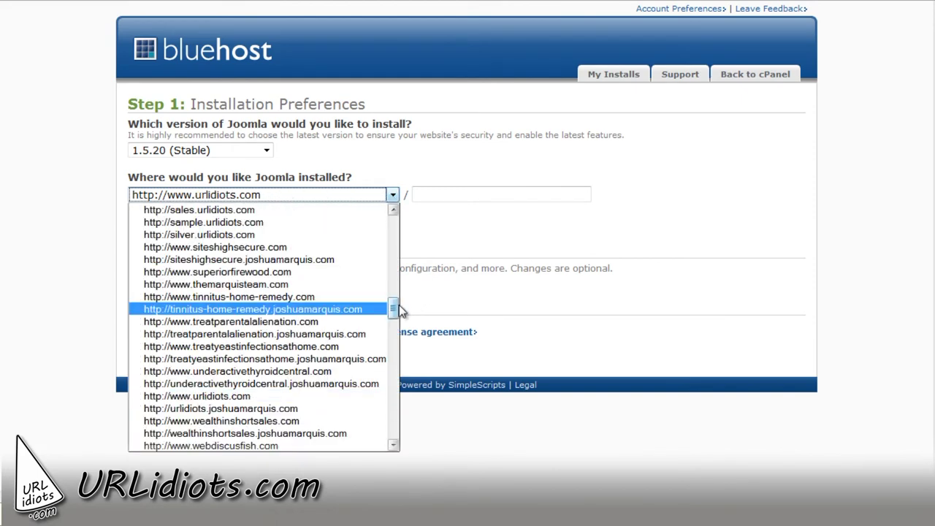
{"action": "mouse_move", "coordinate": [400, 312]}
{"action": "left_mouse_down"}
{"action": "mouse_move", "coordinate": [390, 415]}
{"action": "mouse_move", "coordinate": [392, 232]}
{"action": "mouse_move", "coordinate": [387, 303]}
{"action": "left_mouse_up"}
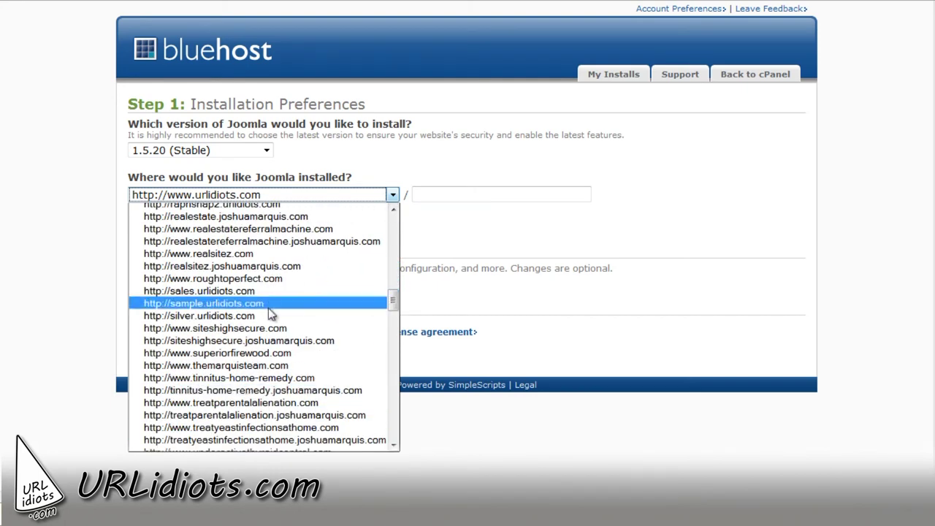
{"action": "left_click_drag", "start_coordinate": [392, 299], "coordinate": [393, 329]}
{"action": "left_click", "coordinate": [296, 242]}
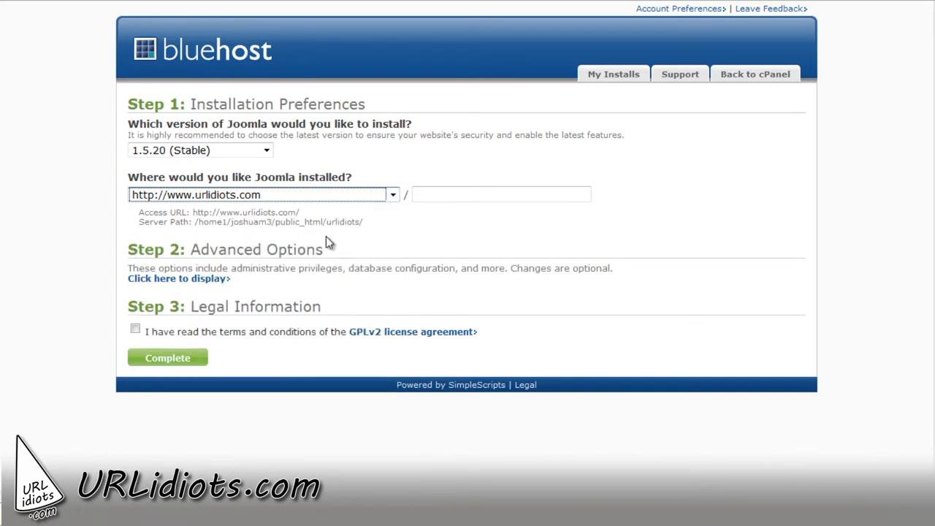
- Enter 'templatesample' as the install directory, correcting the misspelling
{"action": "left_click", "coordinate": [467, 197]}
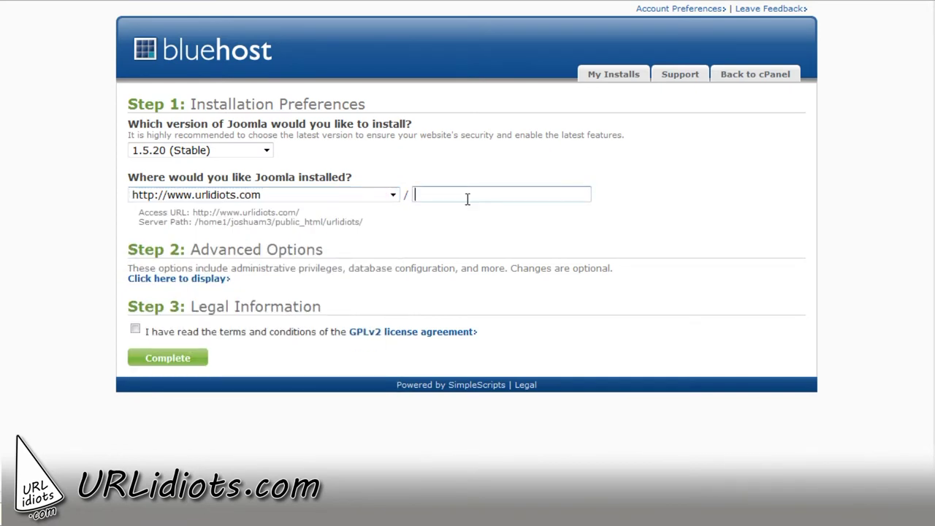
{"action": "type", "text": "tremplate"}
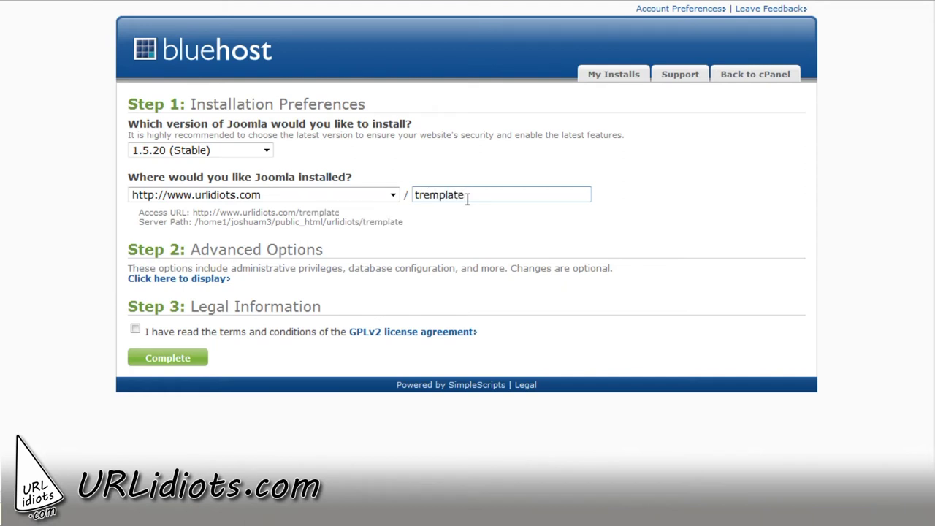
{"action": "key", "text": "Left"}
{"action": "key", "text": "Left"}
{"action": "key", "text": "BackSpace"}
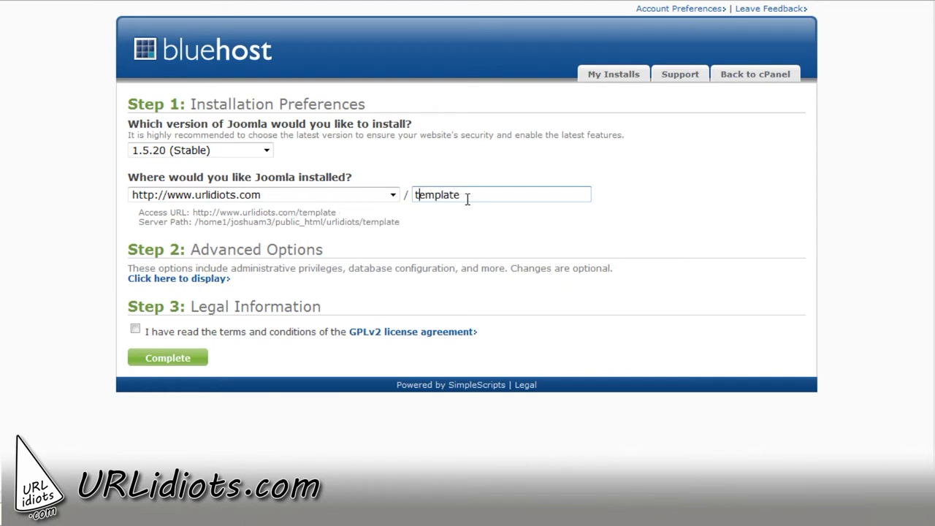
{"action": "key", "text": "Right"}
{"action": "key", "text": "Right"}
{"action": "type", "text": "sample"}
{"action": "left_click_drag", "start_coordinate": [505, 193], "coordinate": [355, 193]}
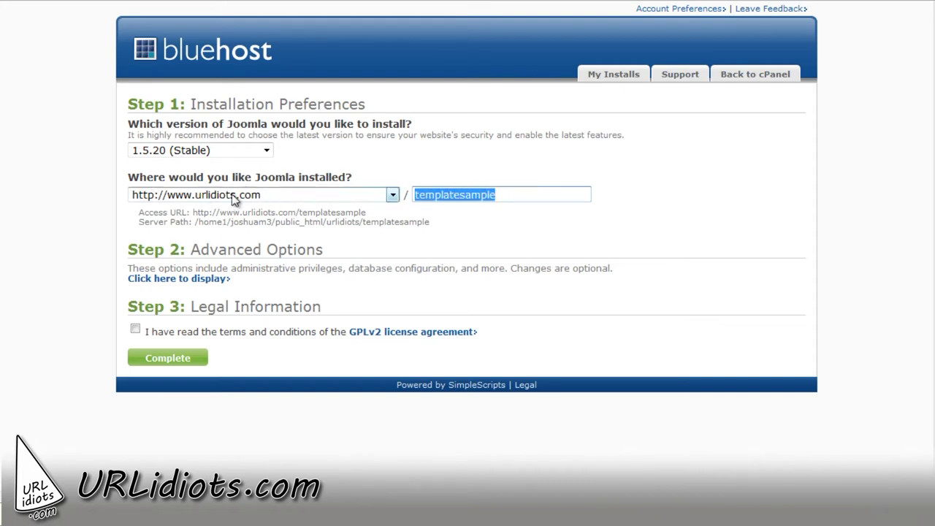
- Show advanced options, name the site 'Template Sample', keep sample data, and begin the admin password
{"action": "left_click", "coordinate": [216, 278]}
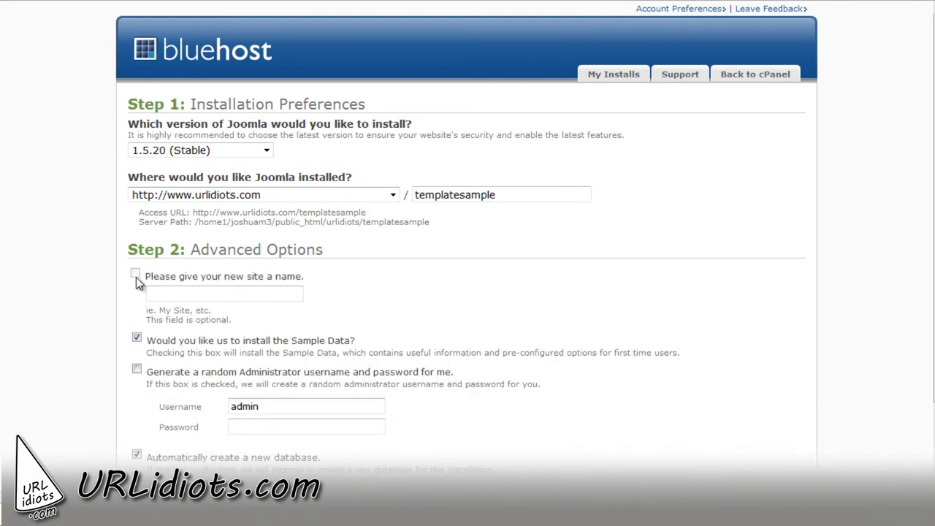
{"action": "left_click", "coordinate": [212, 295]}
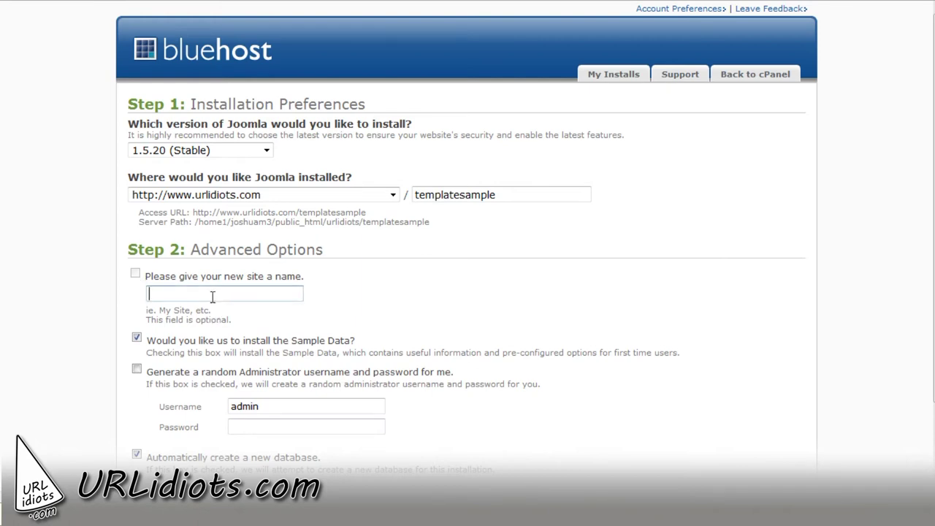
{"action": "type", "text": "Template Sample"}
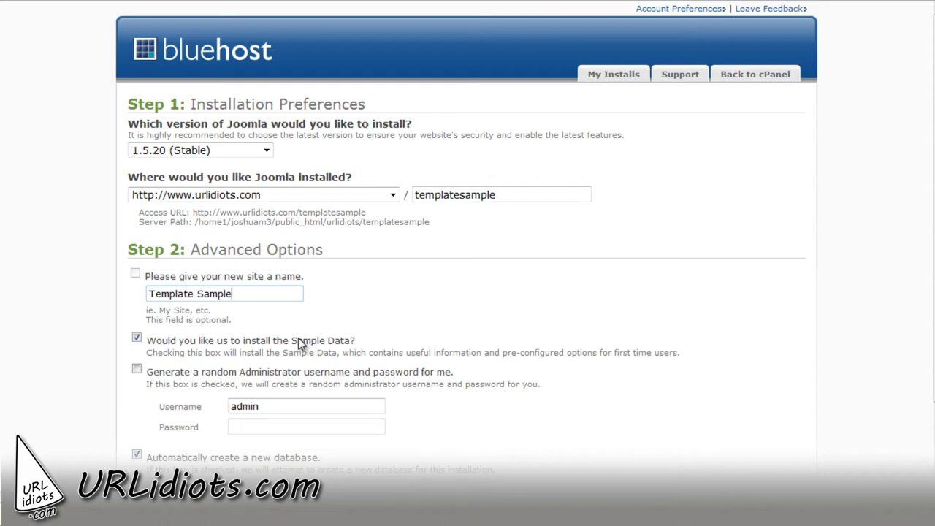
{"action": "scroll", "coordinate": [301, 340], "scroll_direction": "down", "scroll_amount": 2}
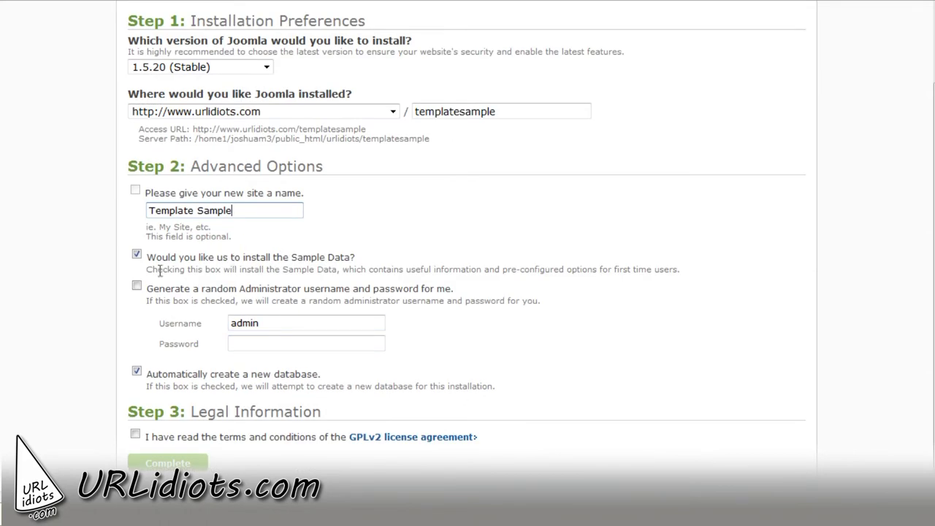
{"action": "left_click", "coordinate": [279, 344]}
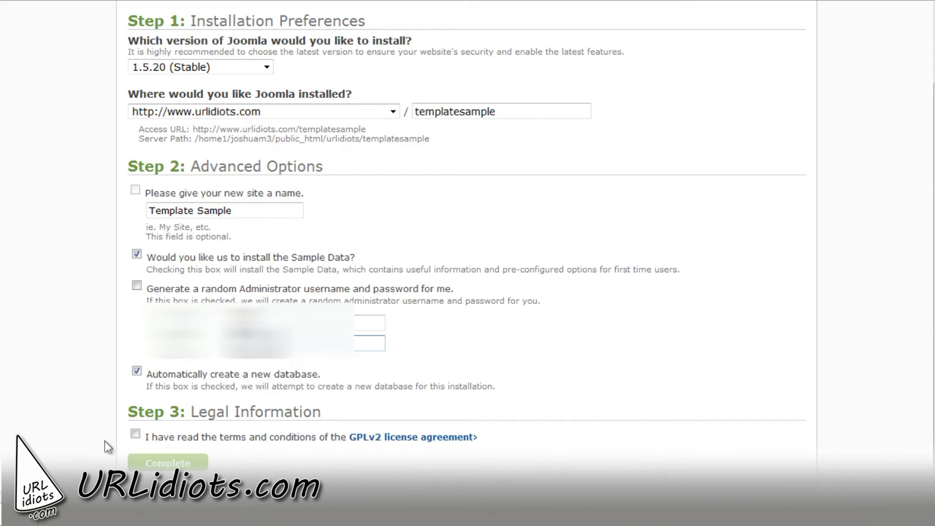
- Accept the GPLv2 licence and submit the Joomla install with Complete
{"action": "left_click", "coordinate": [135, 436]}
{"action": "scroll", "coordinate": [481, 376], "scroll_direction": "down", "scroll_amount": 1}
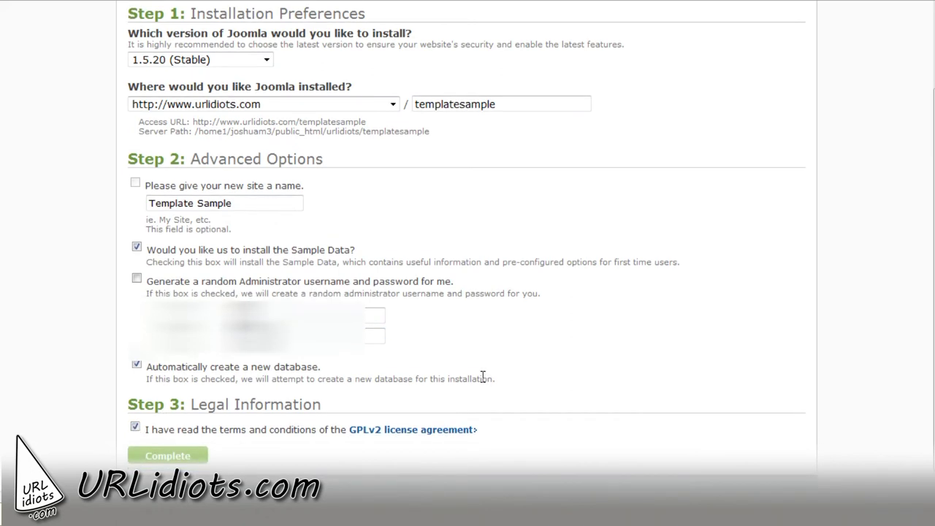
{"action": "left_click", "coordinate": [169, 458]}
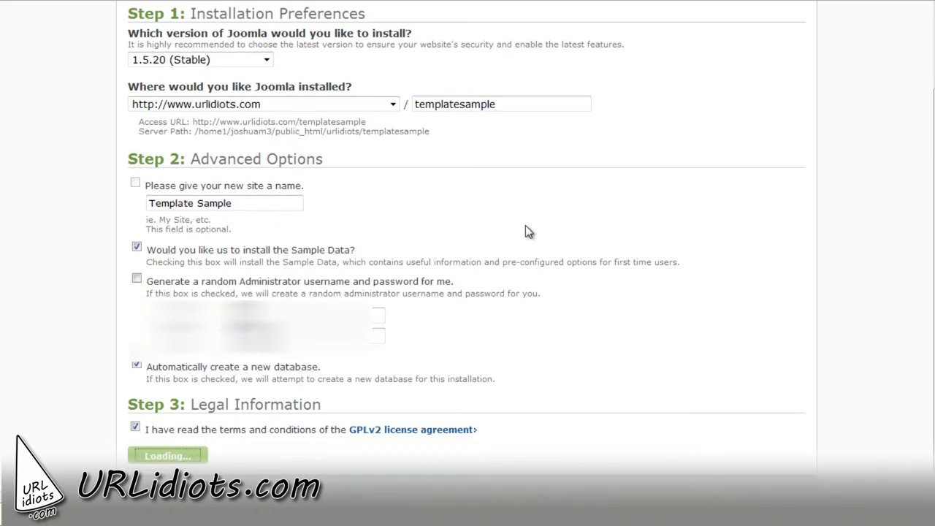